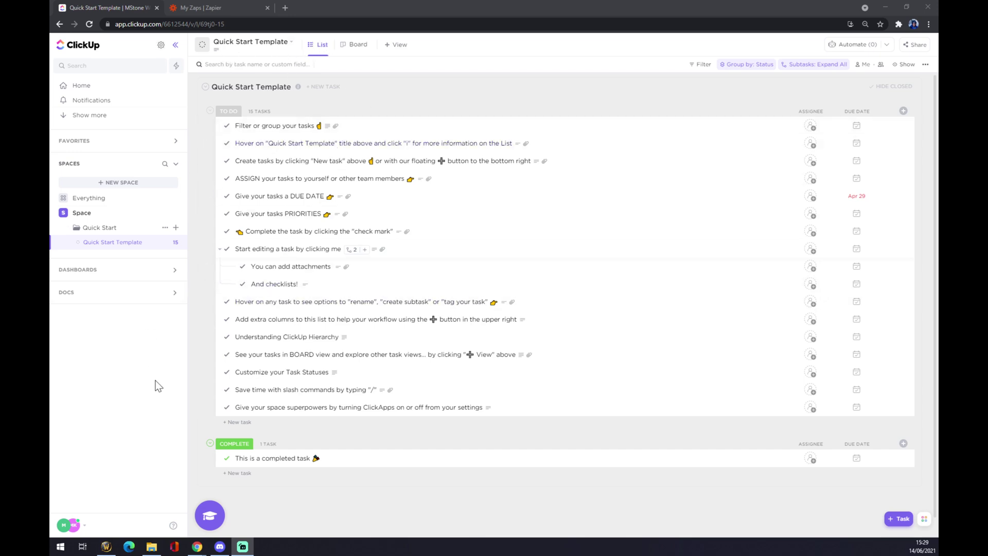
Step: Go to ClickUp's Integrations settings from the workspace avatar menu
left_click(70, 527)
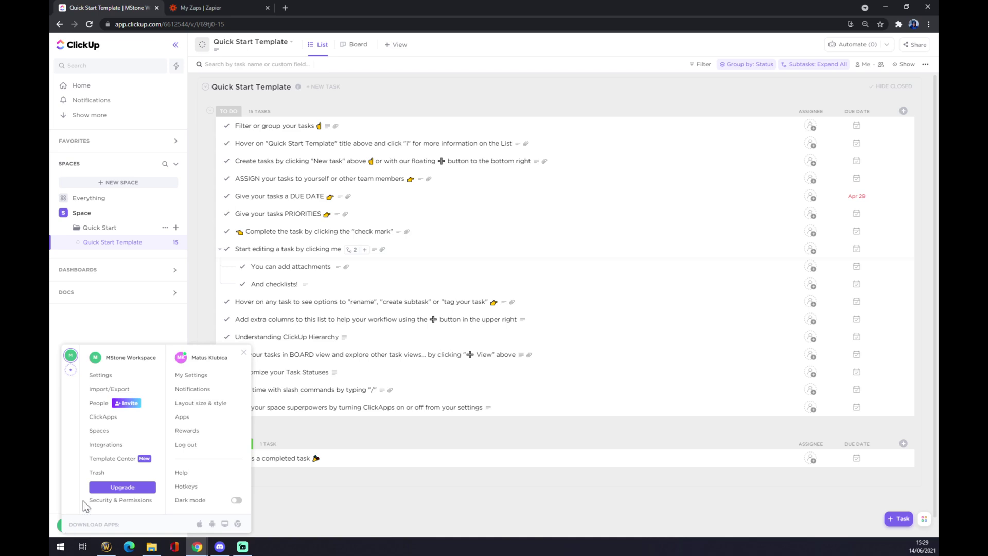
left_click(116, 447)
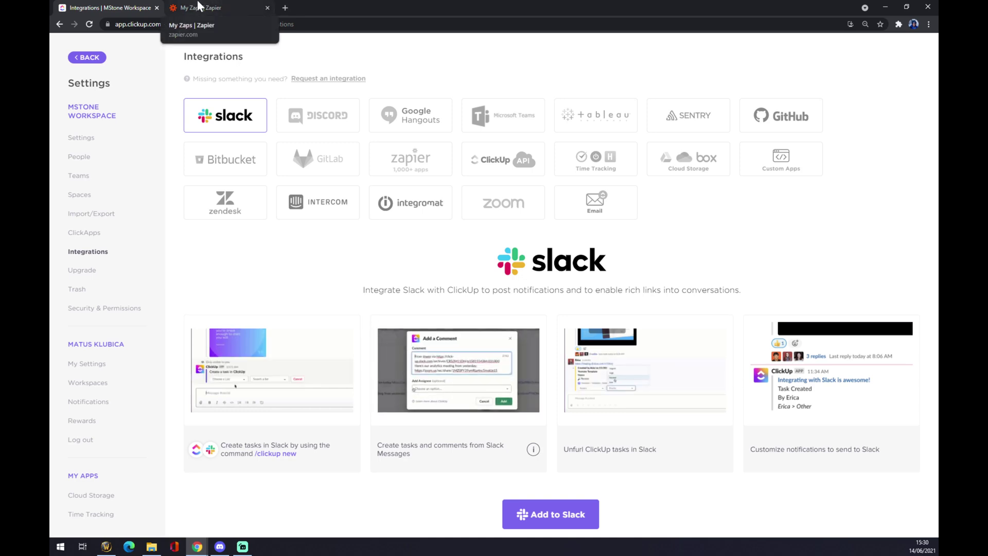
Step: Switch to Zapier and start a new zap from the Dashboard
left_click(199, 7)
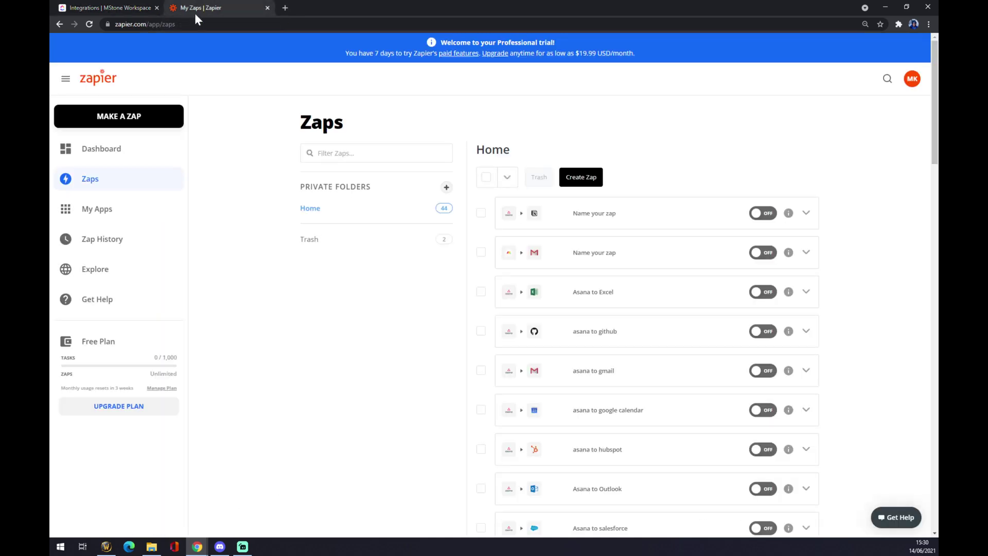
left_click(130, 162)
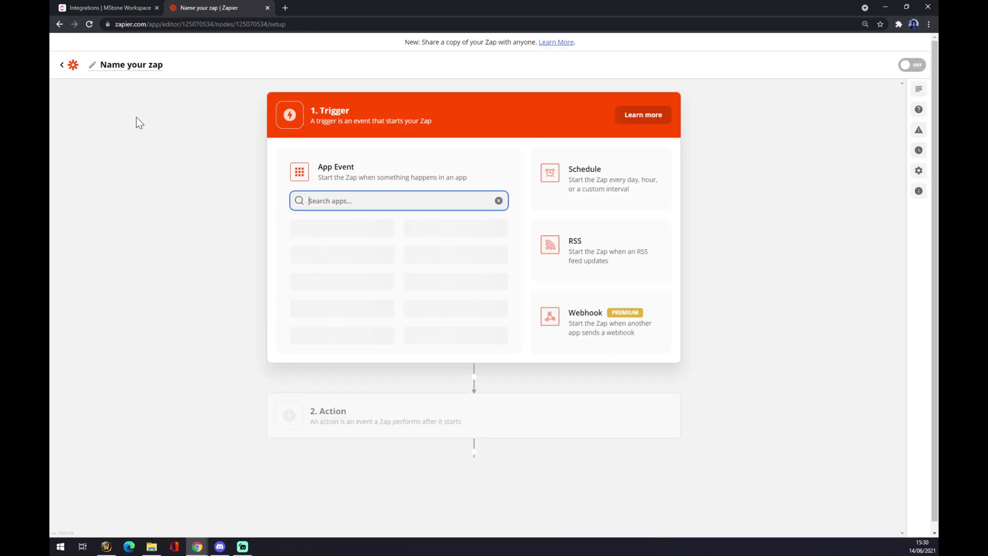
Step: Rename the new zap to 'clickup to Salesforce'
left_click(141, 72)
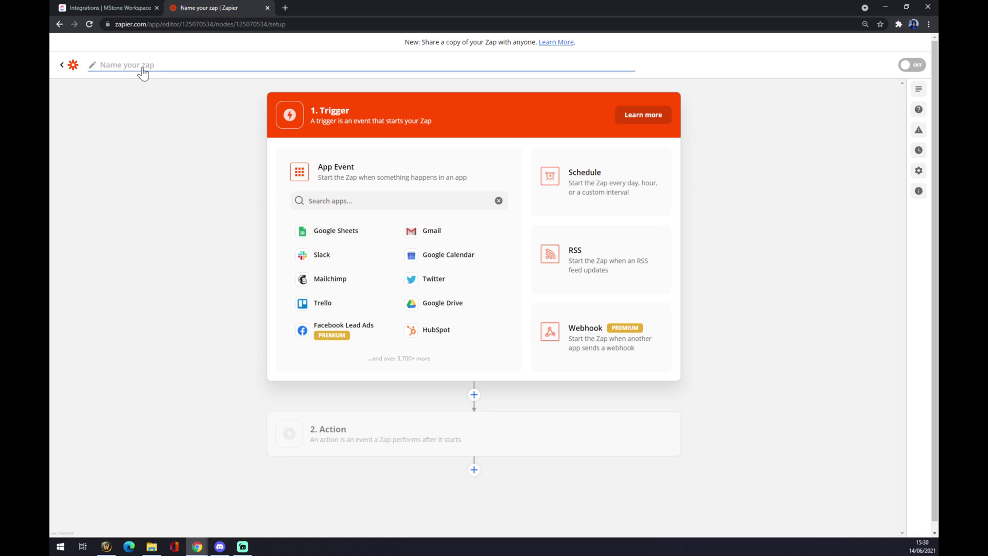
type("clickup to Salesforce")
key("Return")
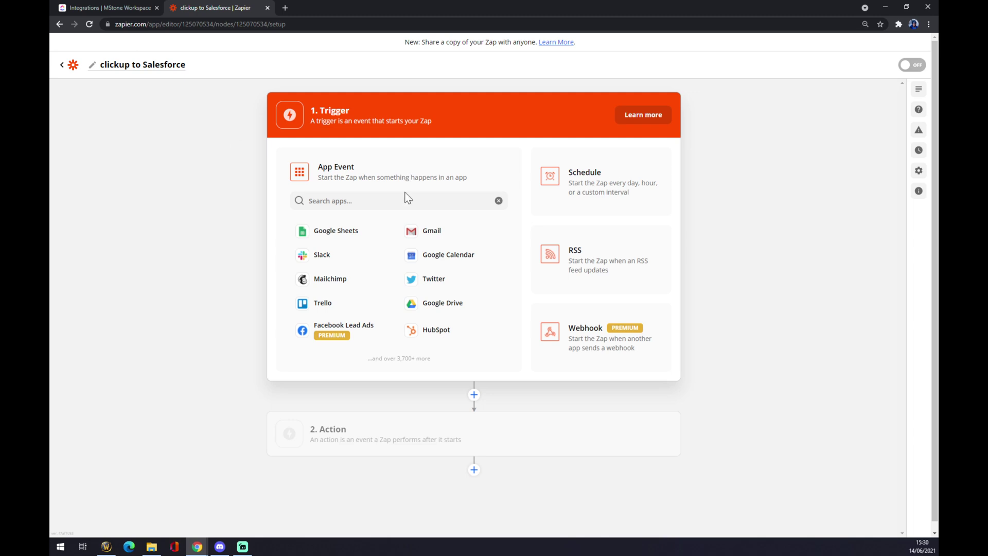
Step: Choose ClickUp as the trigger app by searching 'click'
left_click(360, 200)
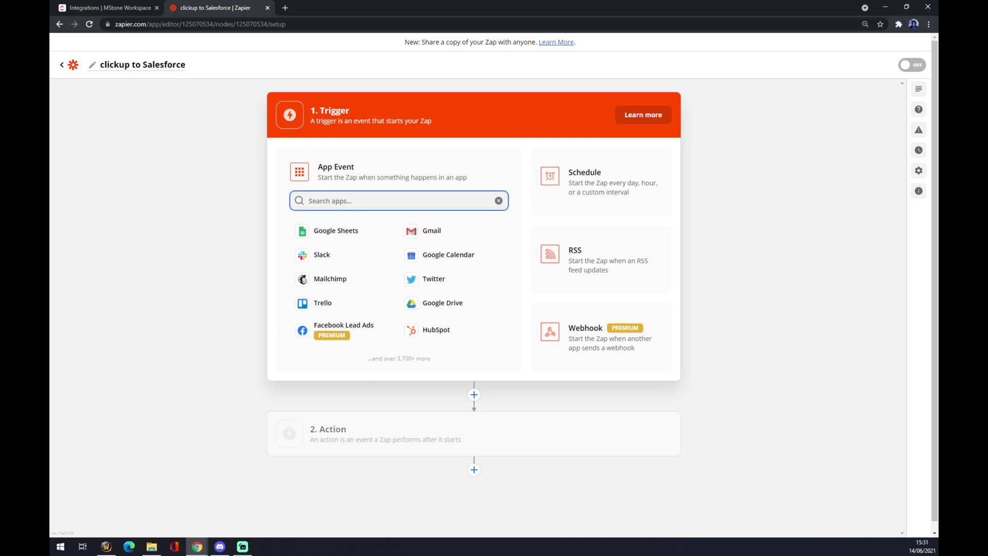
type("click")
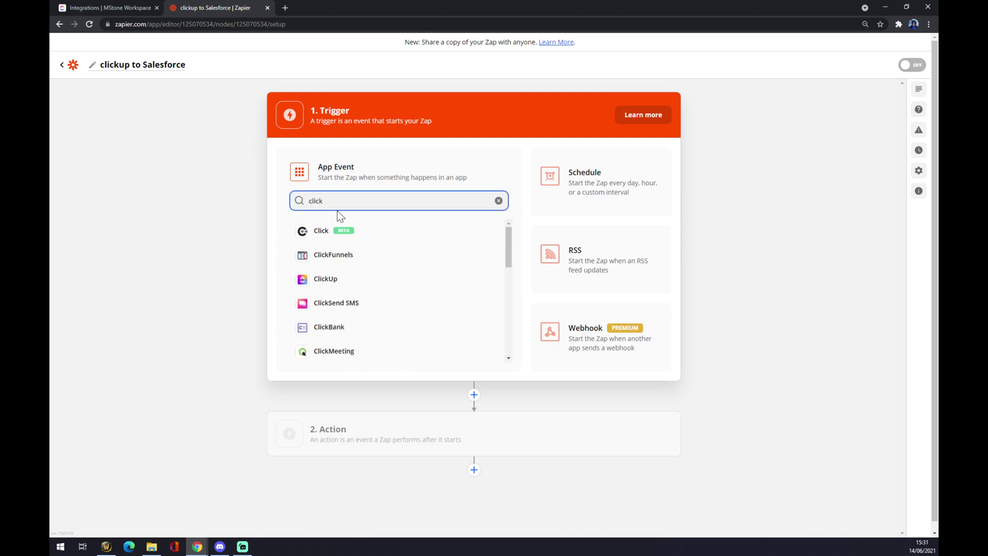
left_click(323, 279)
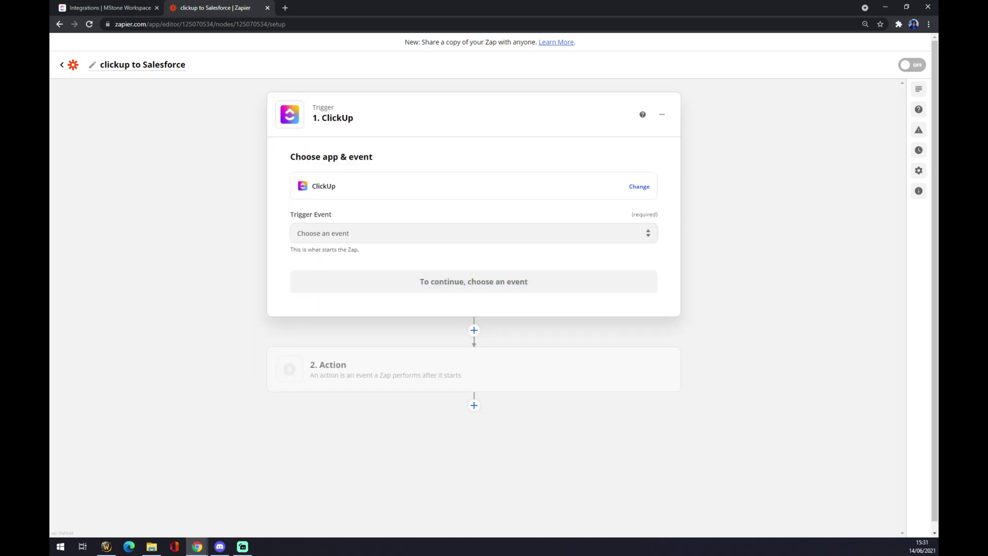
left_click(345, 234)
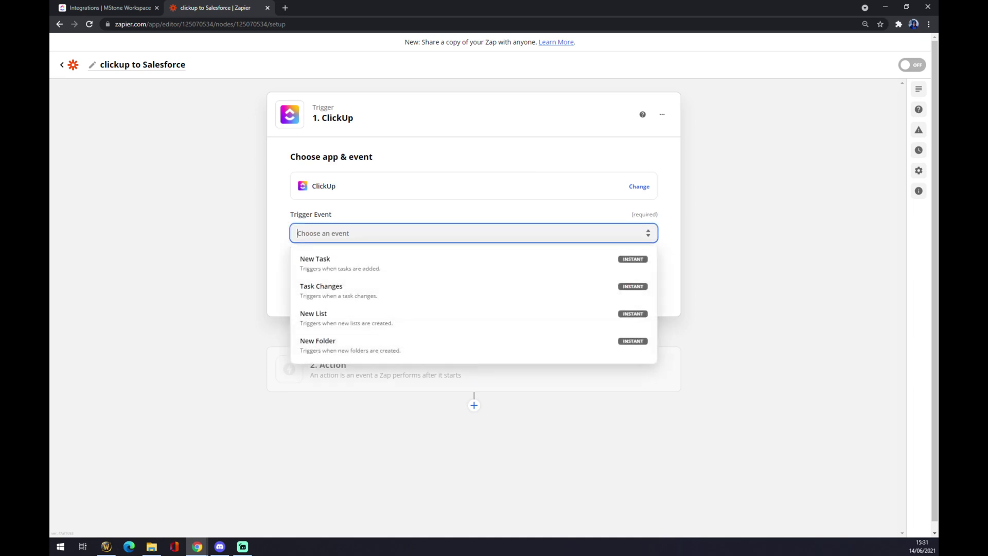
Step: Set the trigger event to New Task and connect the existing ClickUp account
left_click(335, 272)
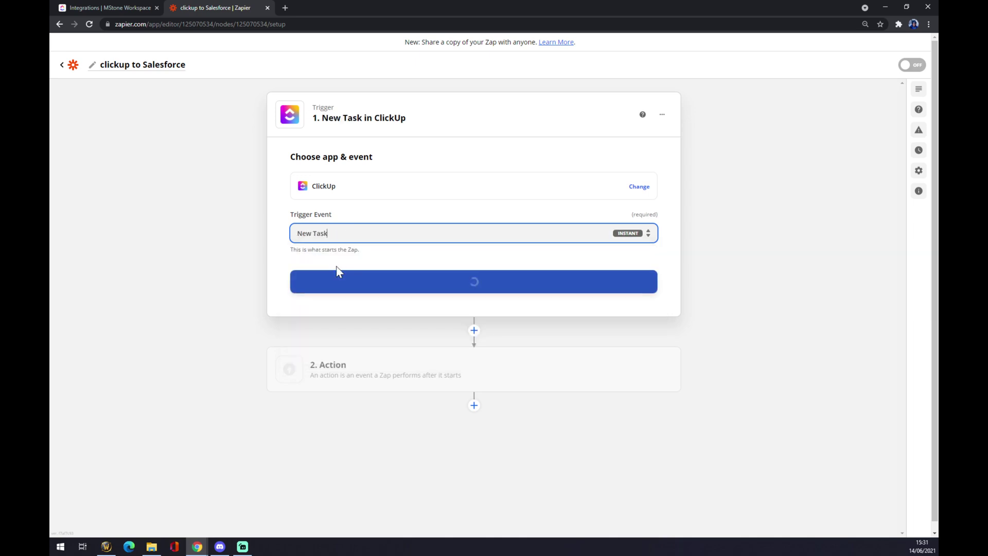
left_click(360, 282)
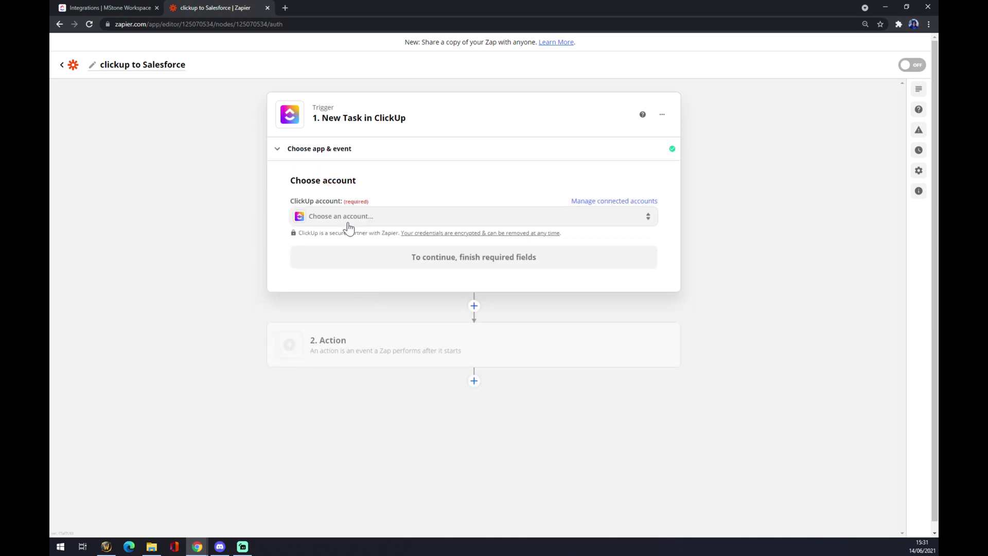
left_click(347, 225)
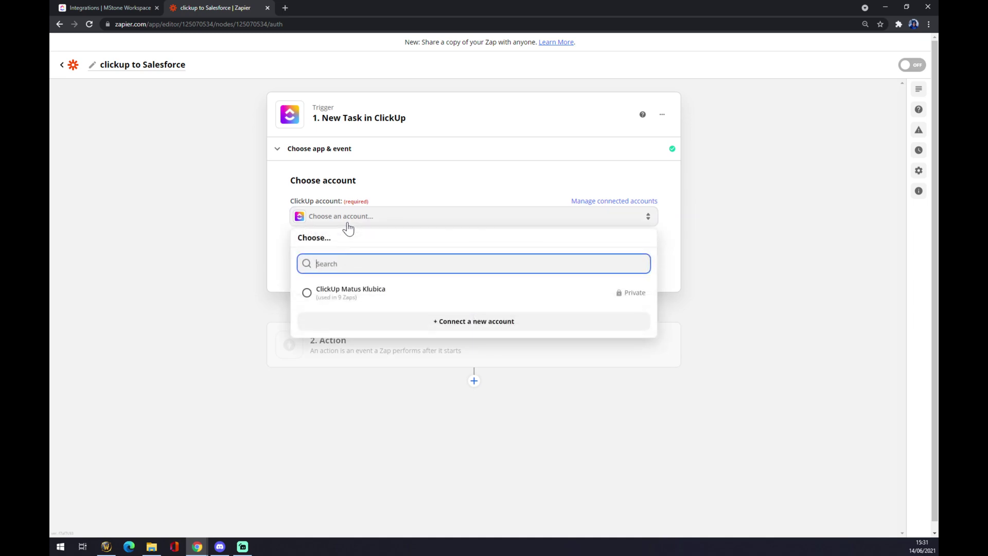
left_click(367, 303)
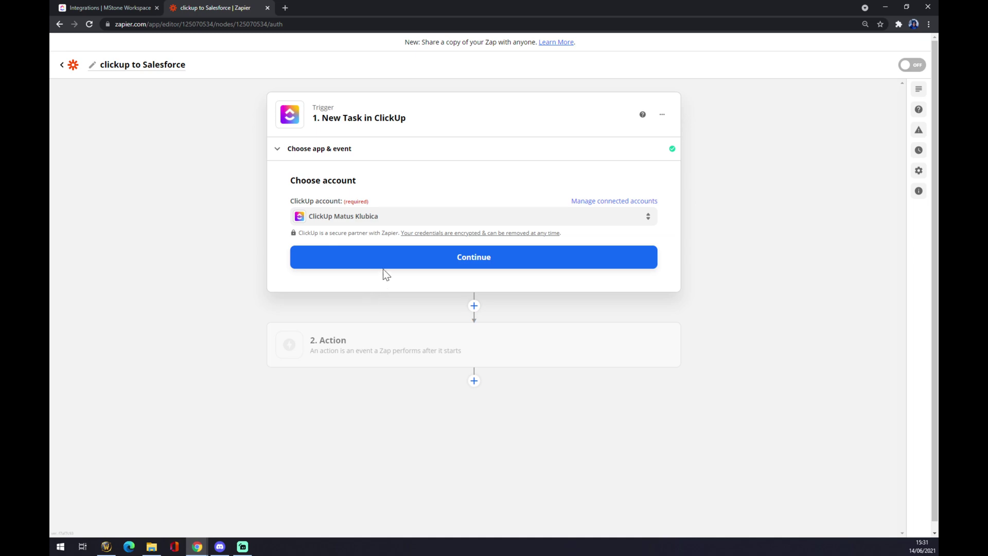
left_click(384, 271)
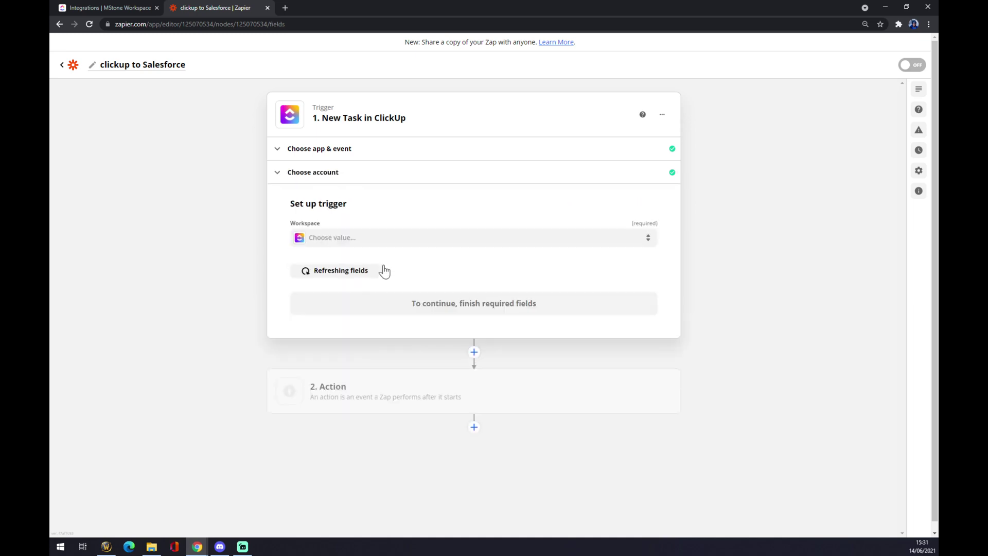
Step: Limit the trigger to MStone Workspace and the Space space, then proceed to testing
left_click(364, 247)
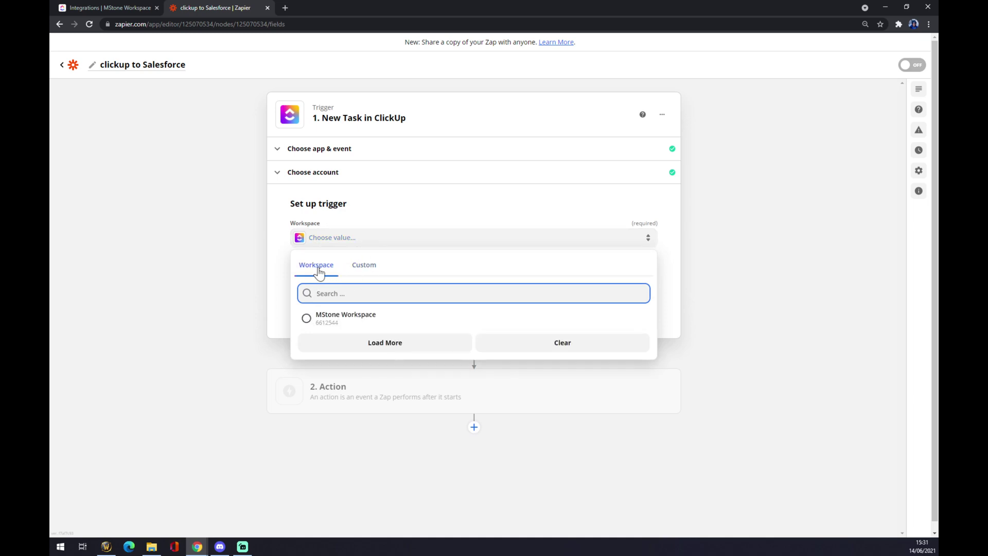
left_click(337, 325)
left_click(336, 276)
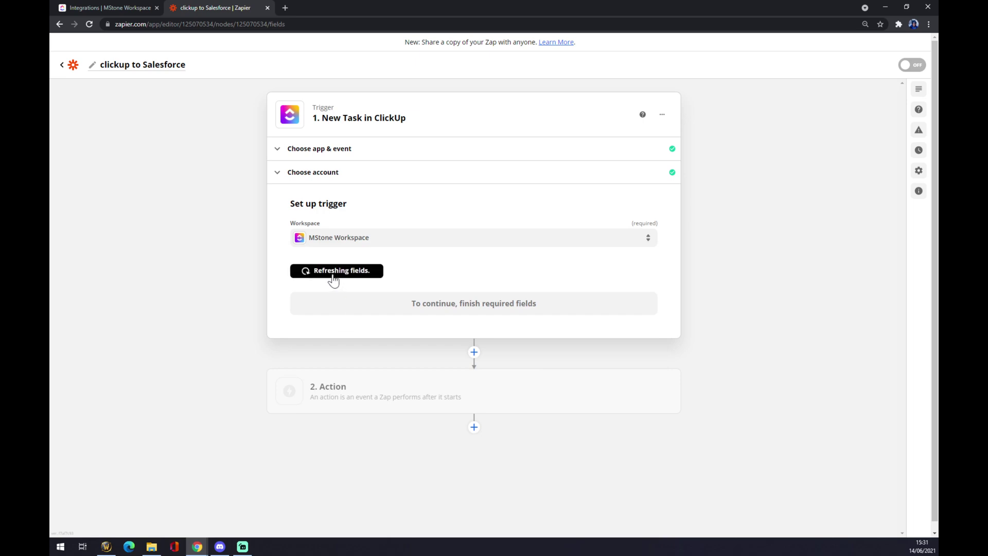
left_click(325, 281)
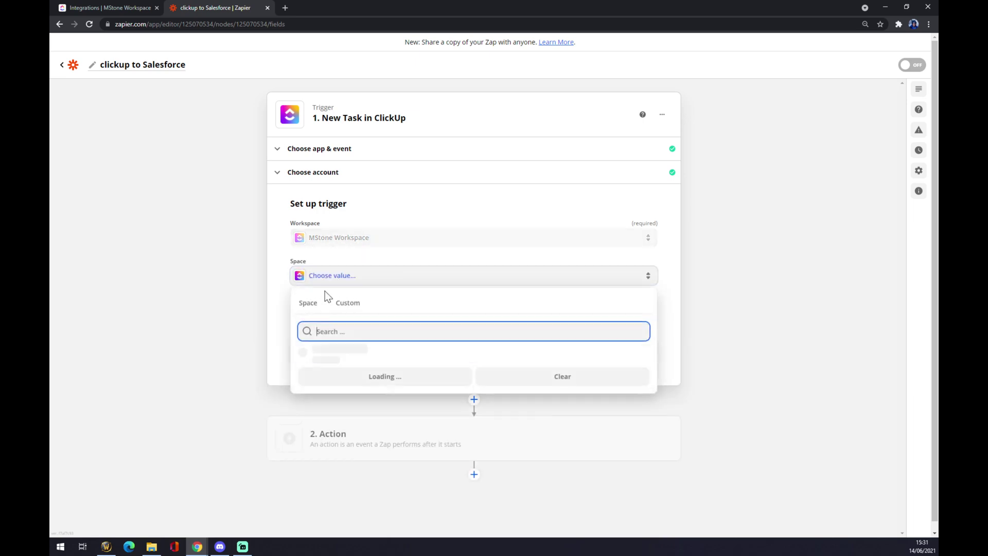
left_click(325, 353)
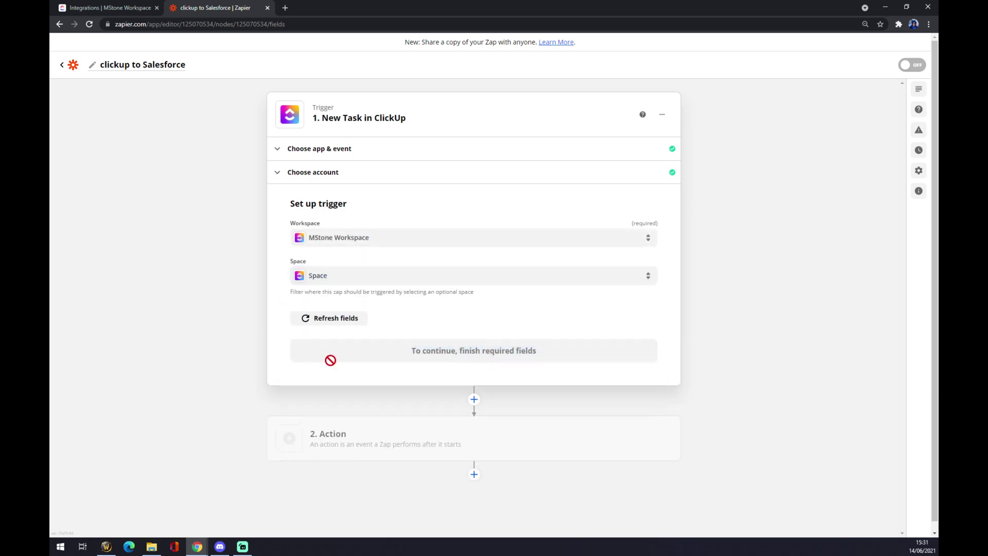
left_click(396, 399)
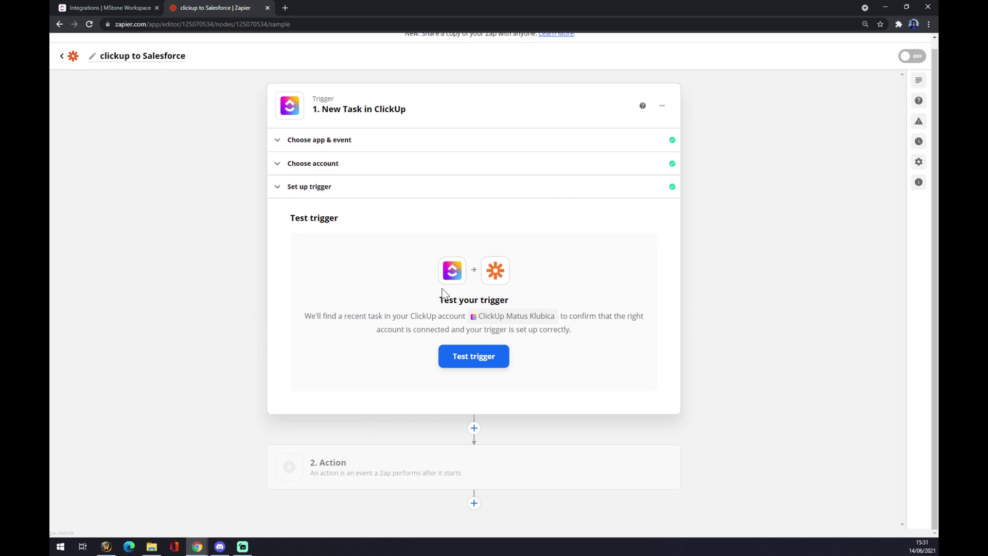
Step: Set the action to Salesforce Update Record, found by searching 'sales', and confirm it
left_click(389, 473)
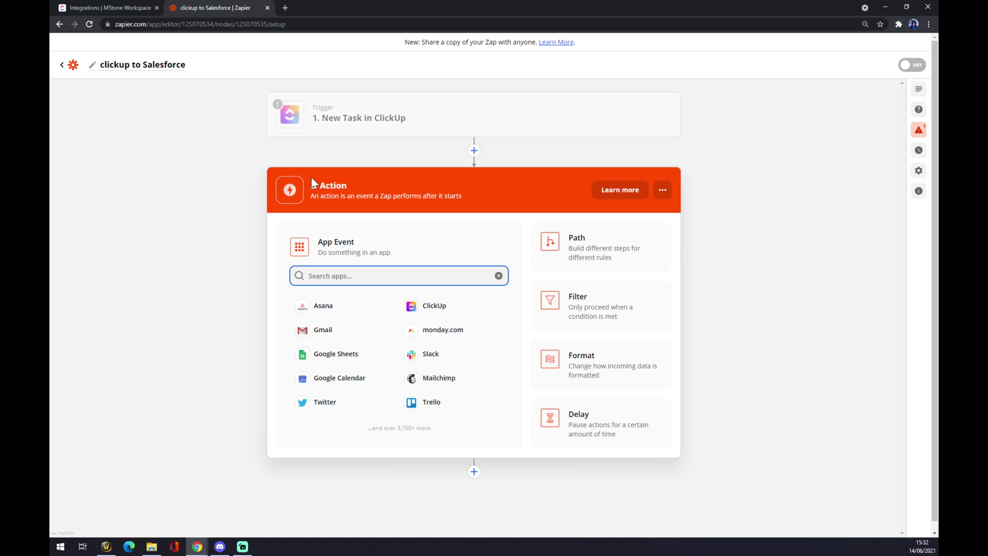
left_click_drag(311, 179, 350, 198)
left_click_drag(416, 198, 489, 206)
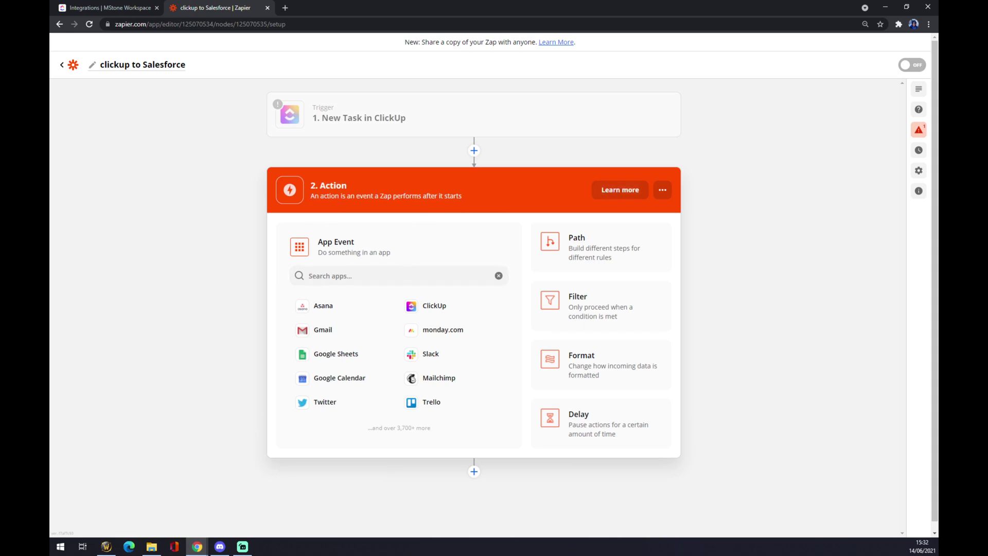
left_click(329, 275)
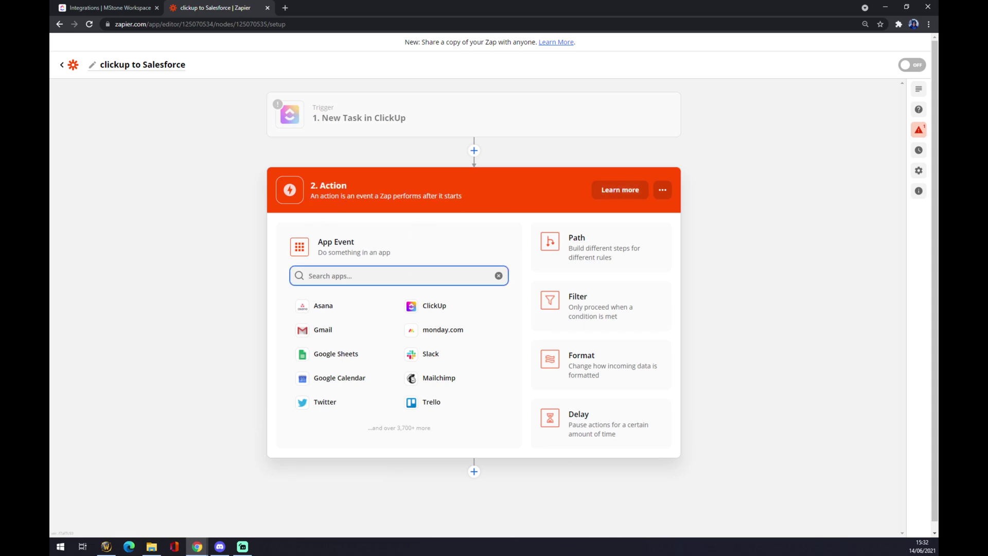
type("sales")
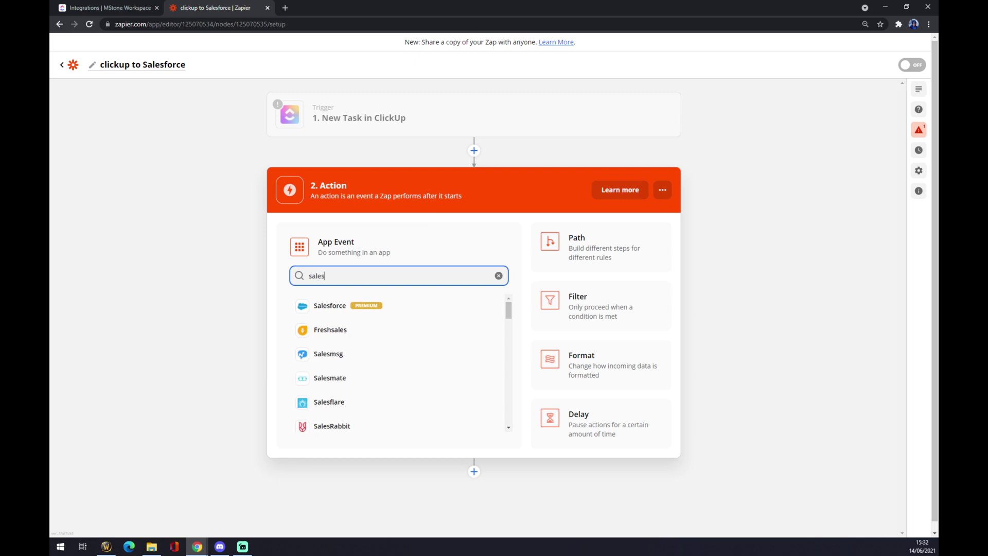
left_click(351, 309)
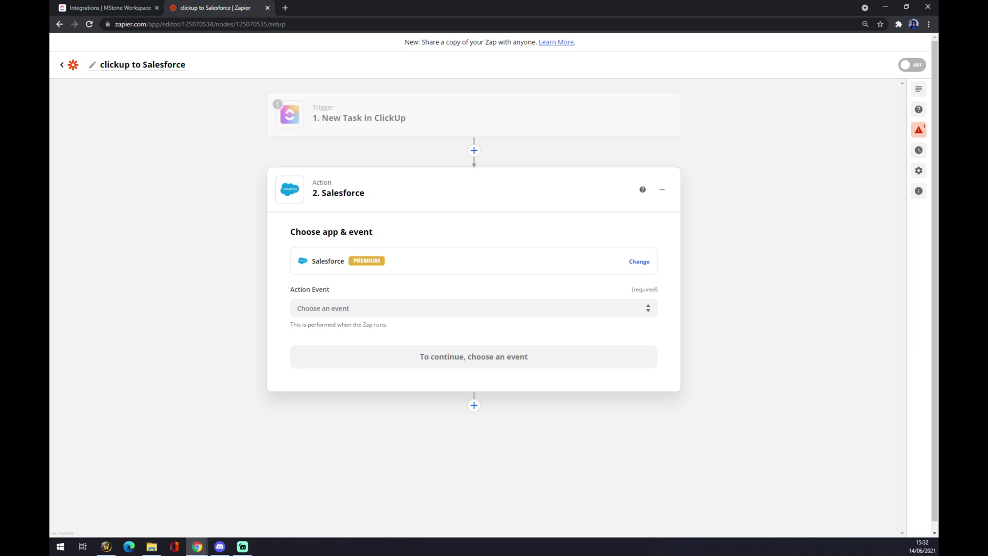
left_click(350, 308)
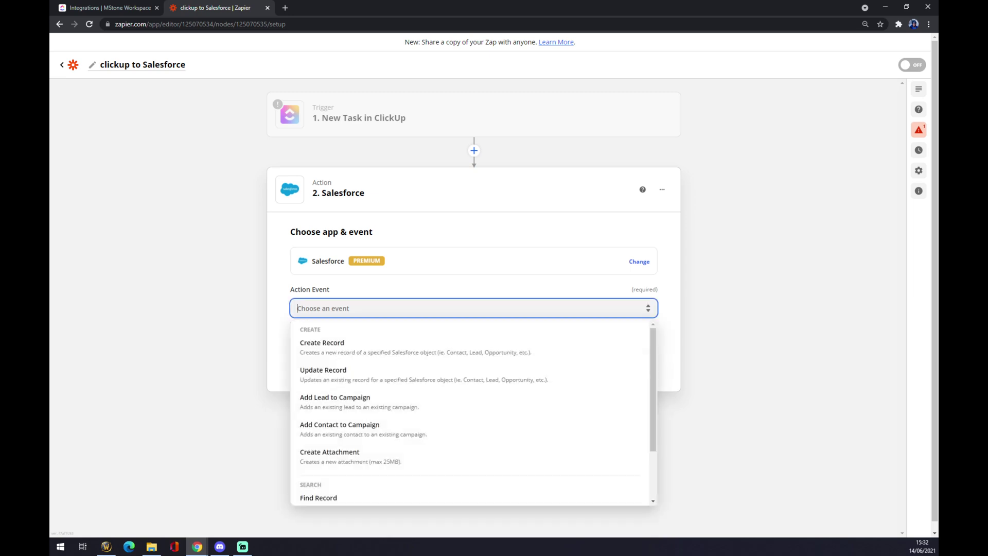
left_click(349, 381)
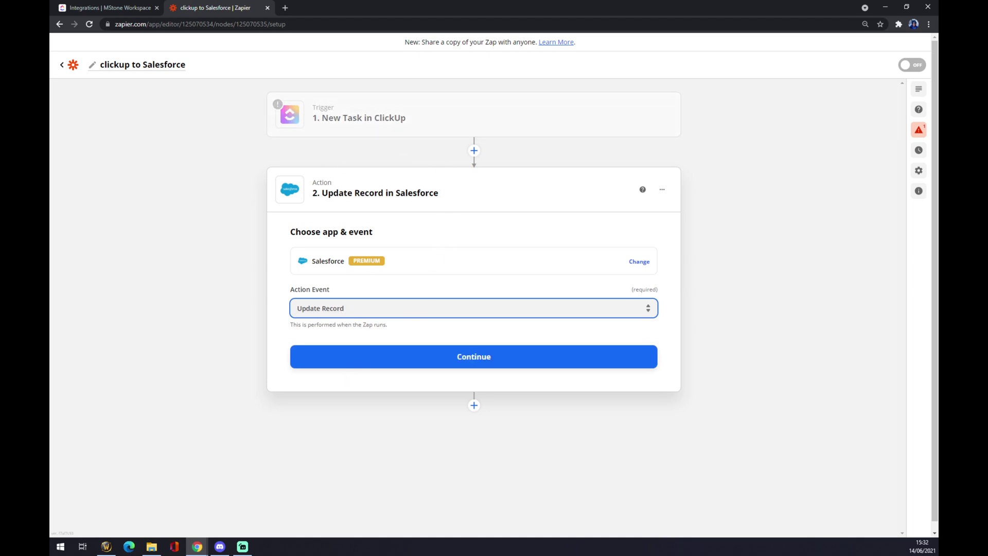
left_click(431, 366)
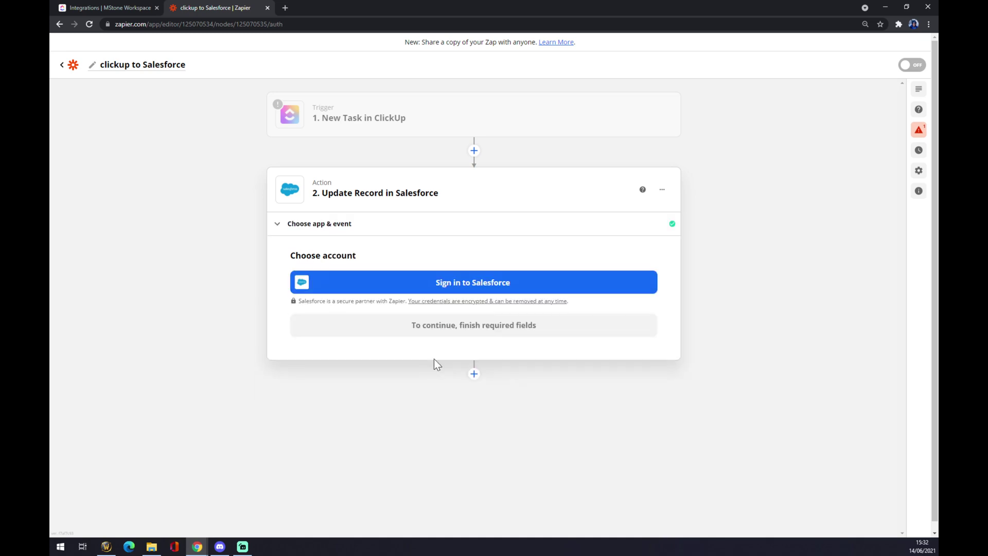